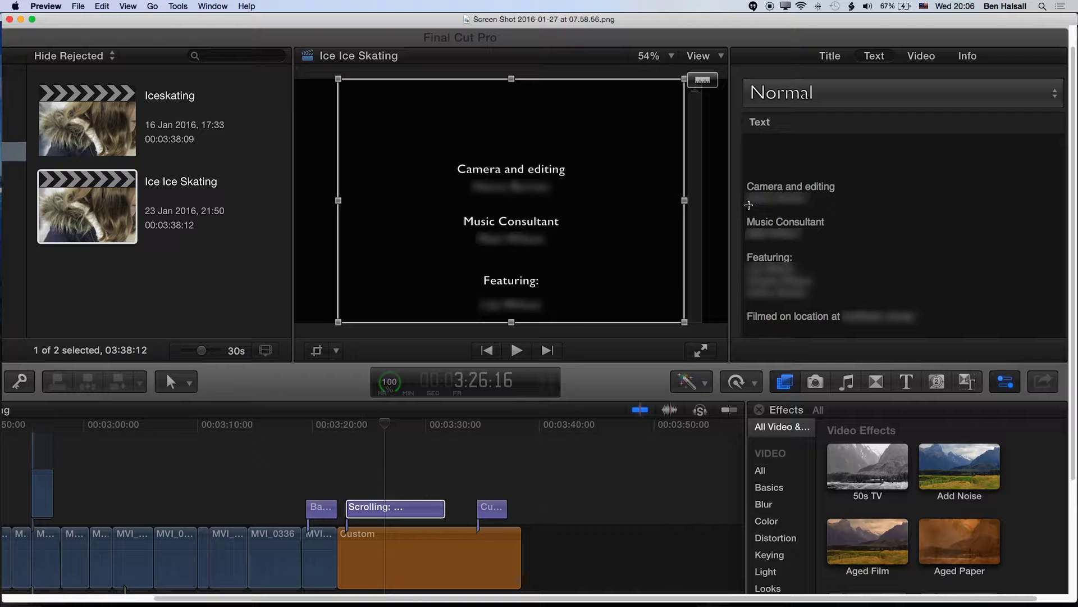
Switch to Final Cut Pro, select the Scrolling credits title, and play it
key("super+Tab")
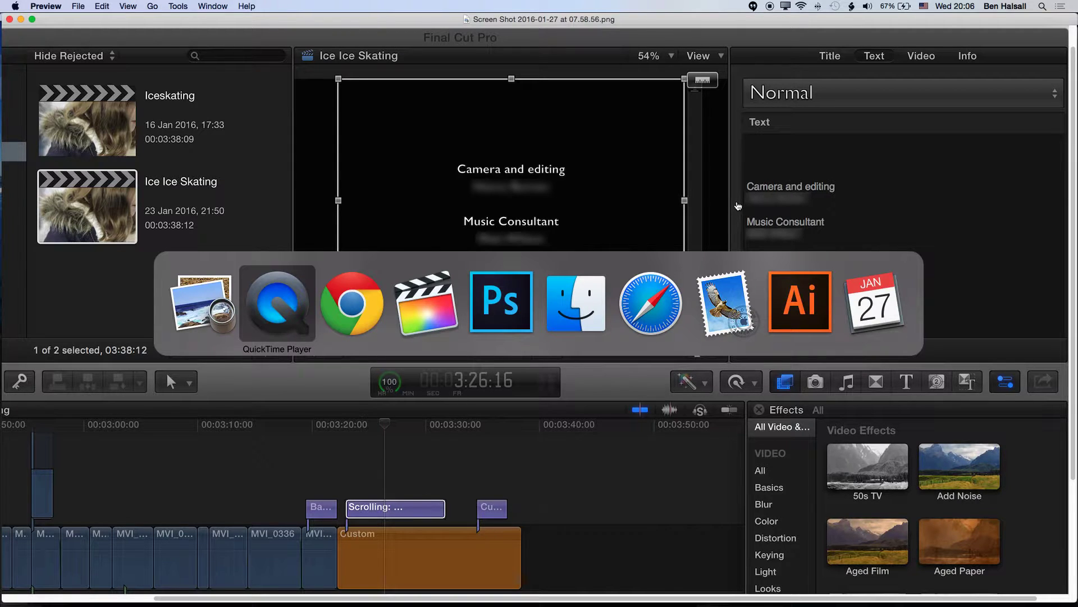
key("super+Tab")
key("super+Tab")
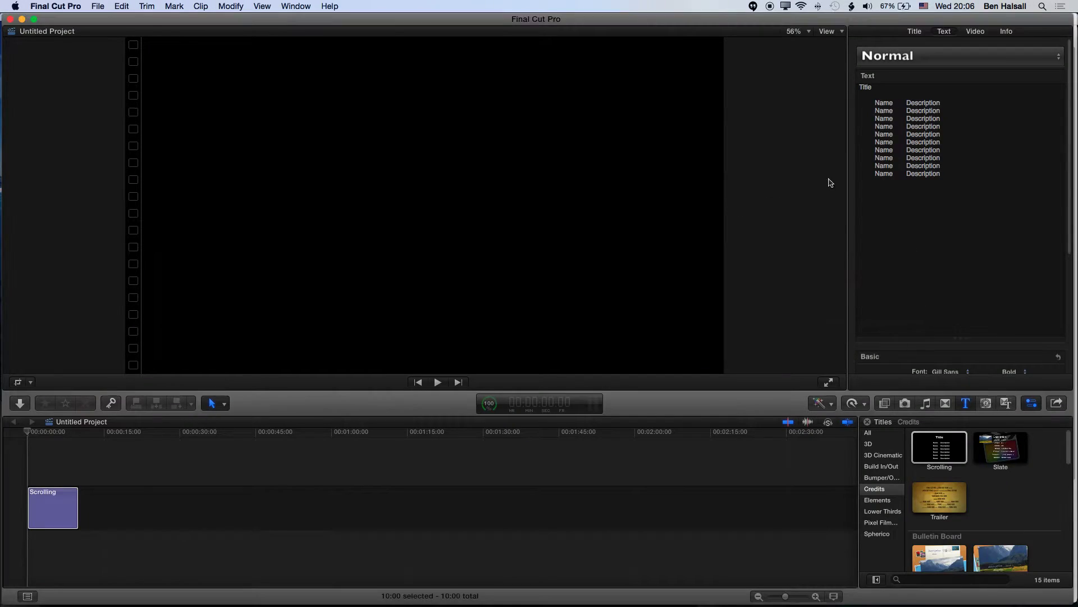
left_click(46, 506)
key("space")
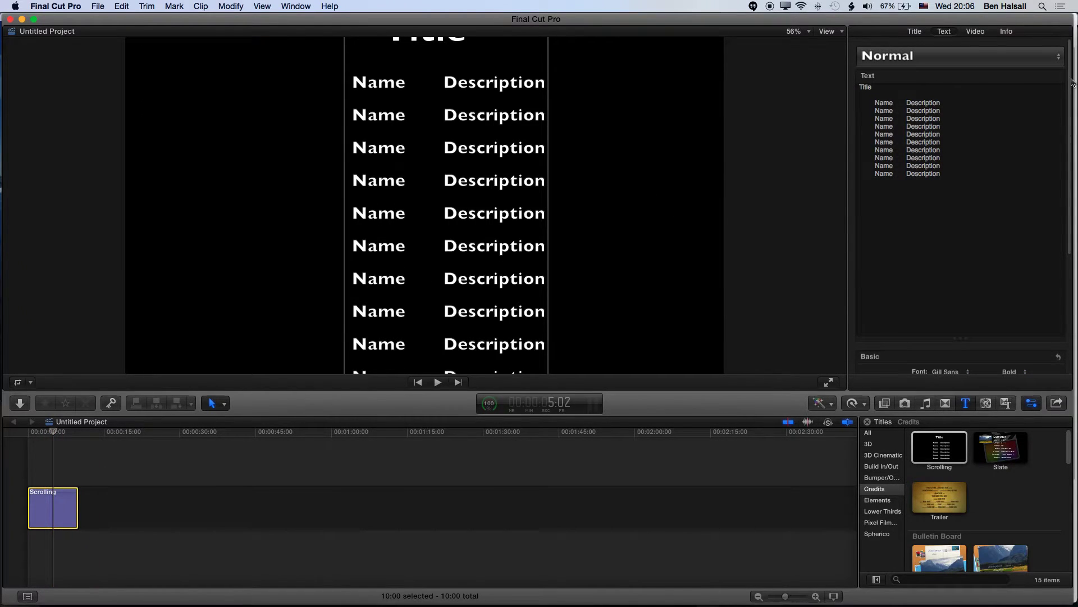
scroll(1061, 102, "down", 5)
scroll(1052, 122, "up", 3)
scroll(1053, 123, "up", 2)
scroll(969, 169, "down", 6)
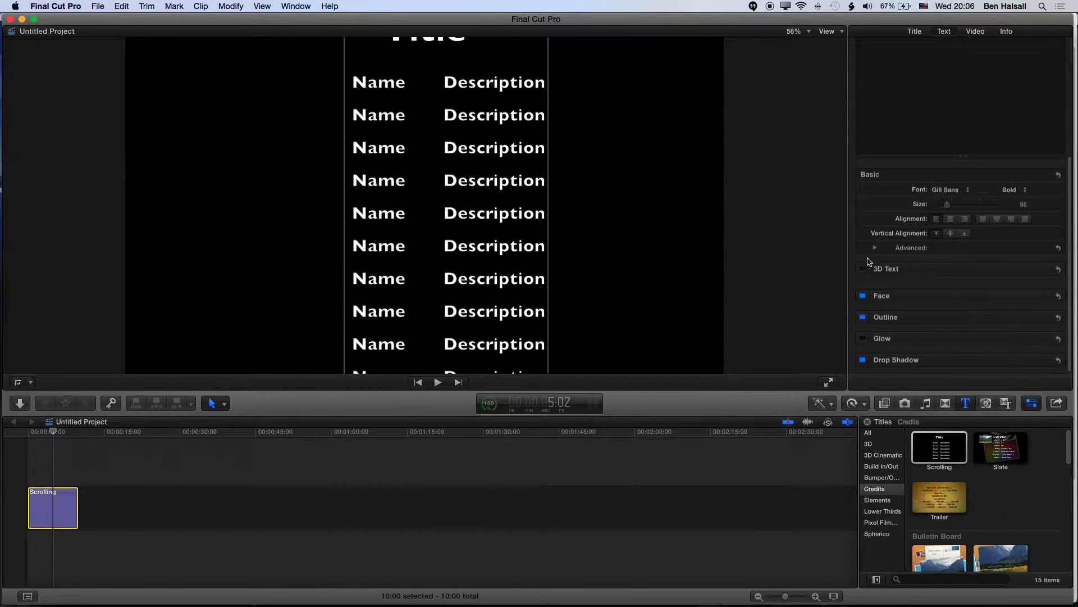
mouse_move(952, 268)
left_click_drag(1071, 244, 1068, 110)
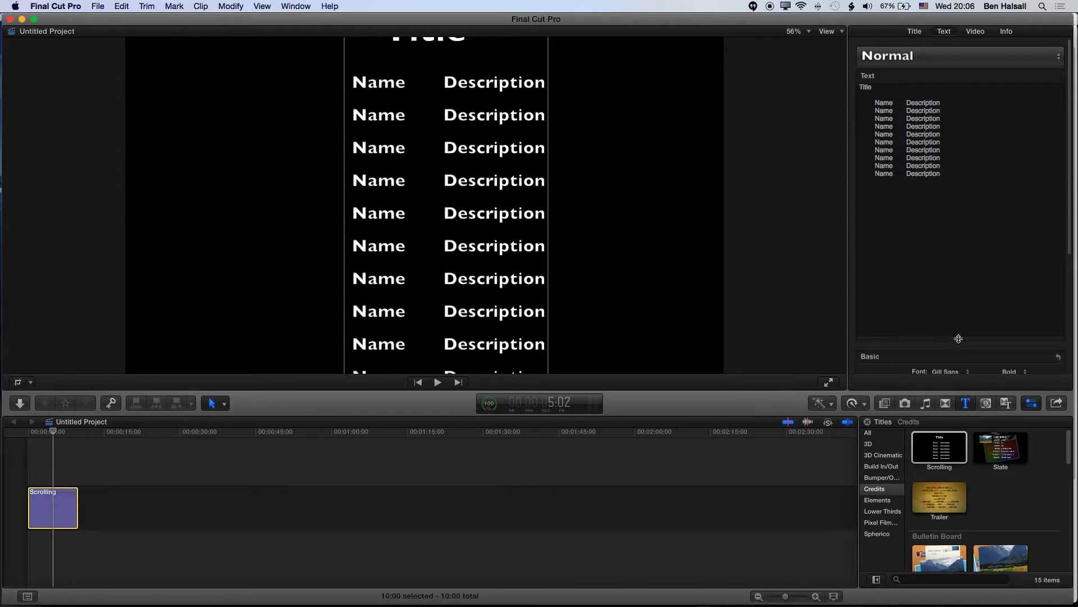
Resize the credits text box to show every Name/Description line, with 3D Text and Face below
left_click_drag(958, 338, 963, 381)
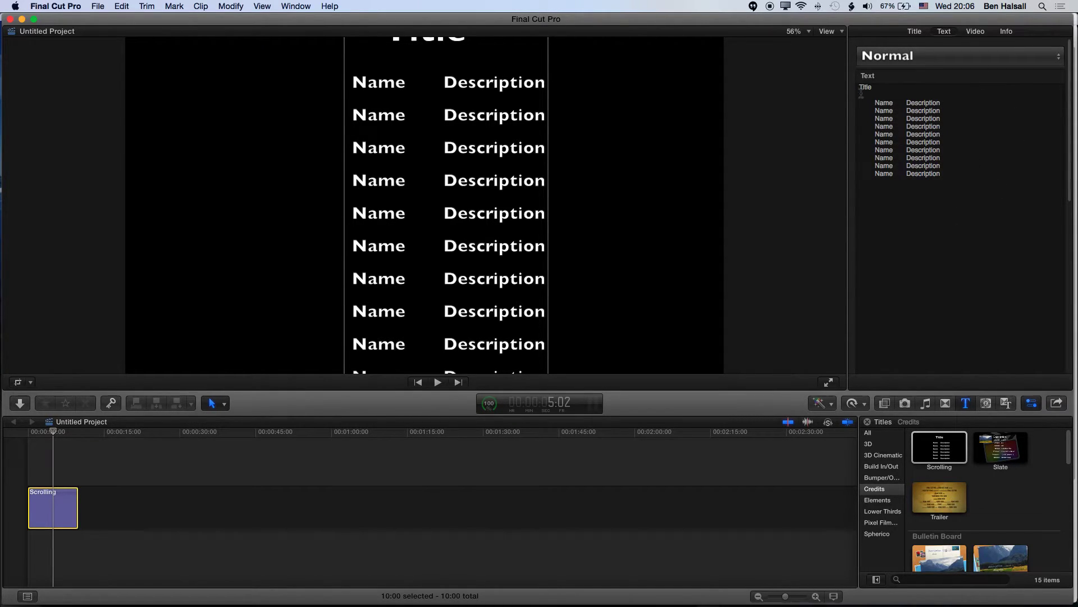
left_click_drag(1074, 94, 1074, 245)
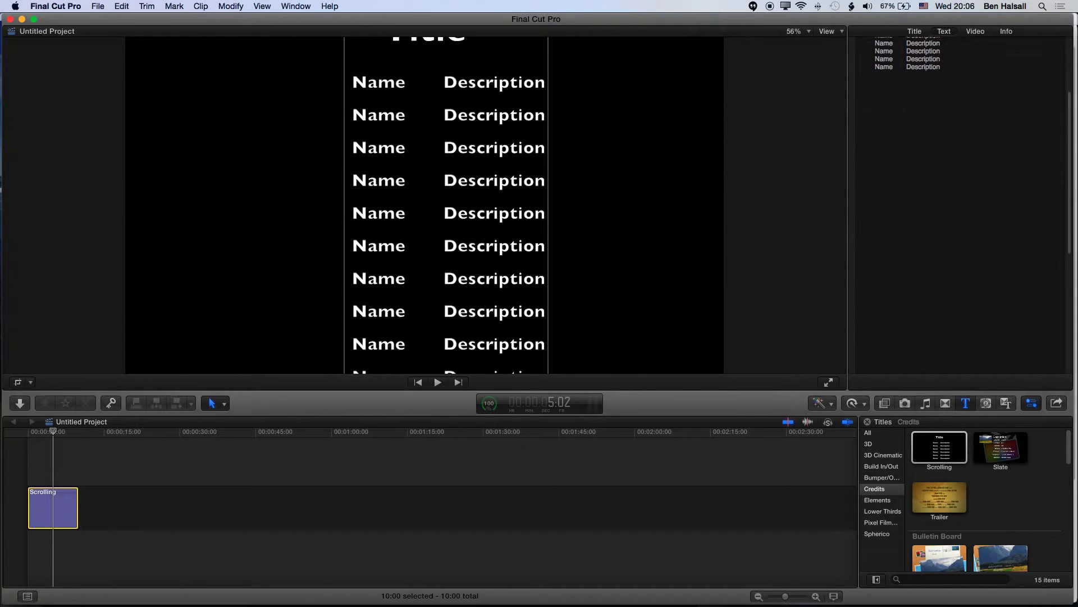
scroll(961, 169, "down", 2)
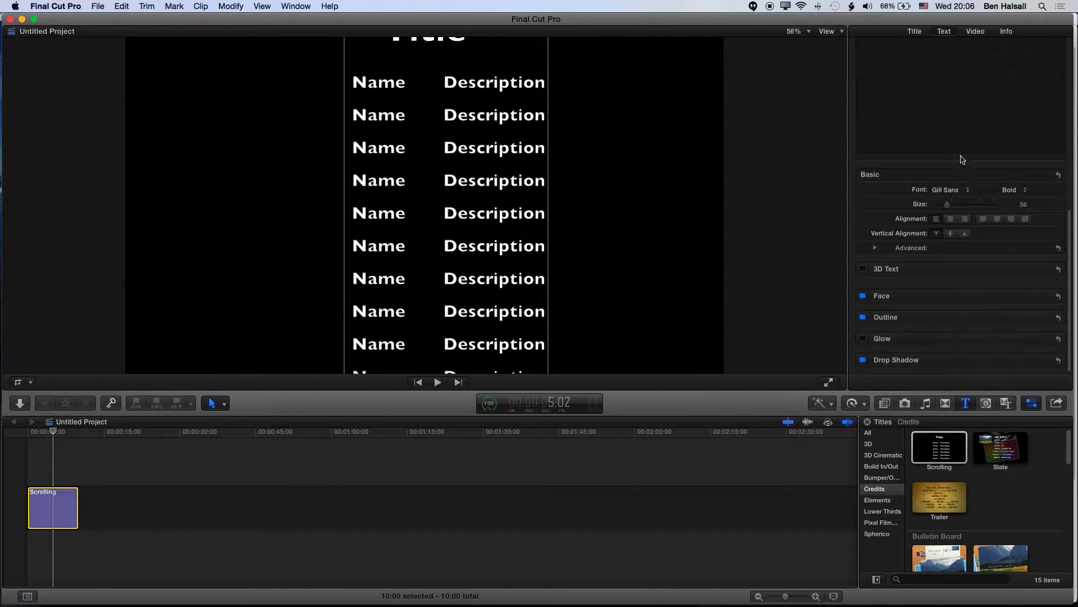
scroll(959, 84, "down", 2)
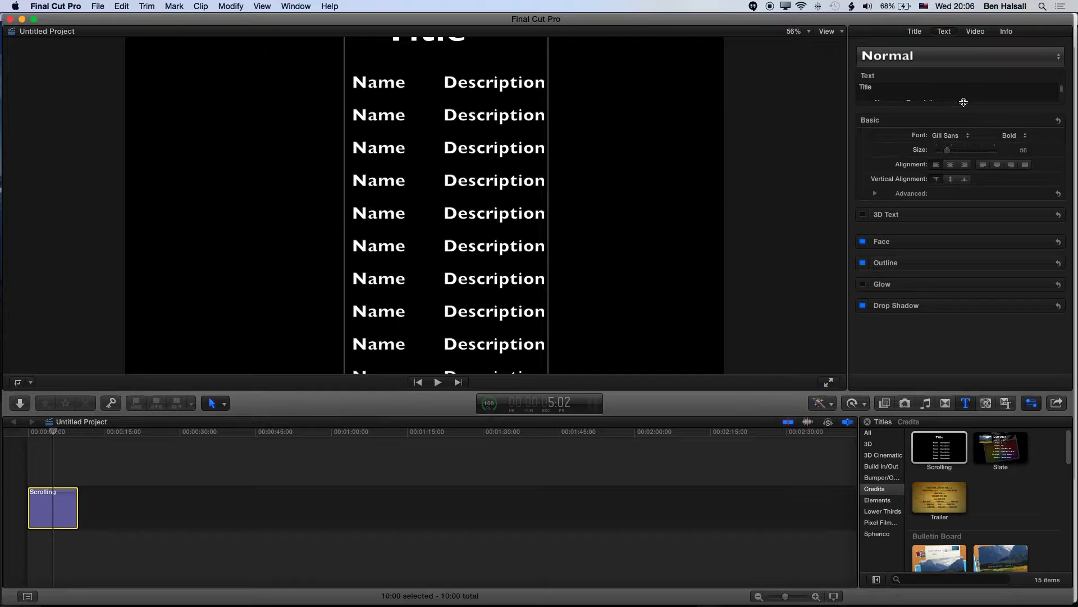
left_click_drag(963, 102, 963, 187)
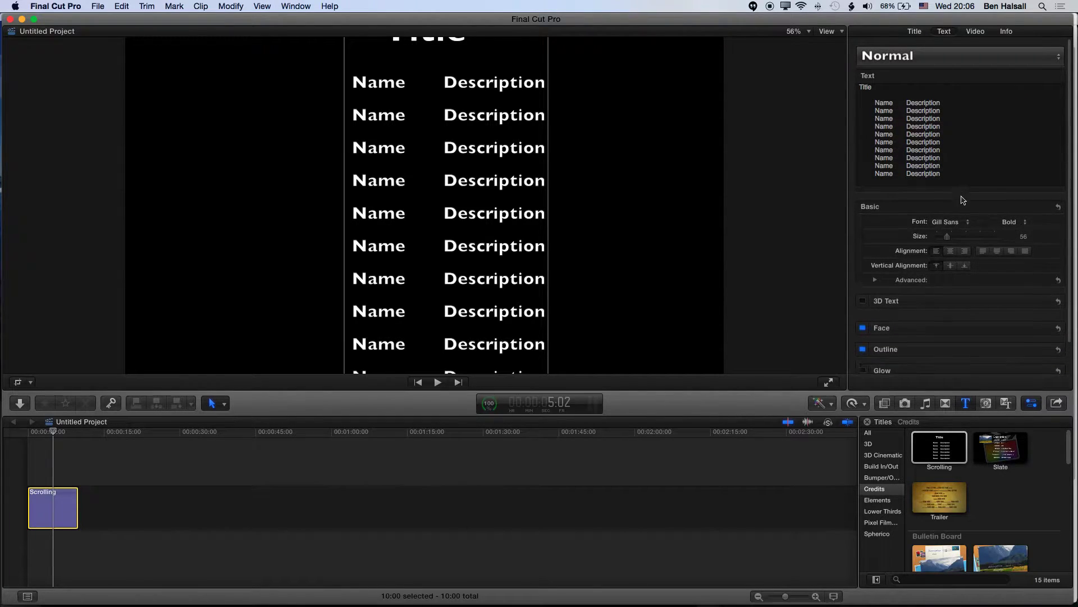
left_click_drag(960, 185, 921, 451)
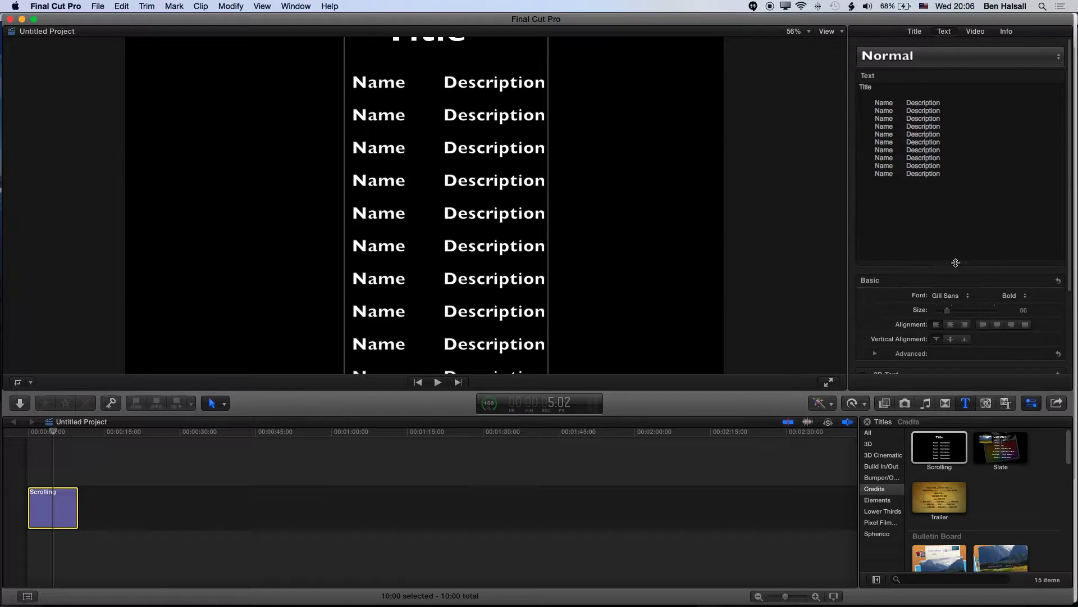
left_click_drag(958, 262, 969, 214)
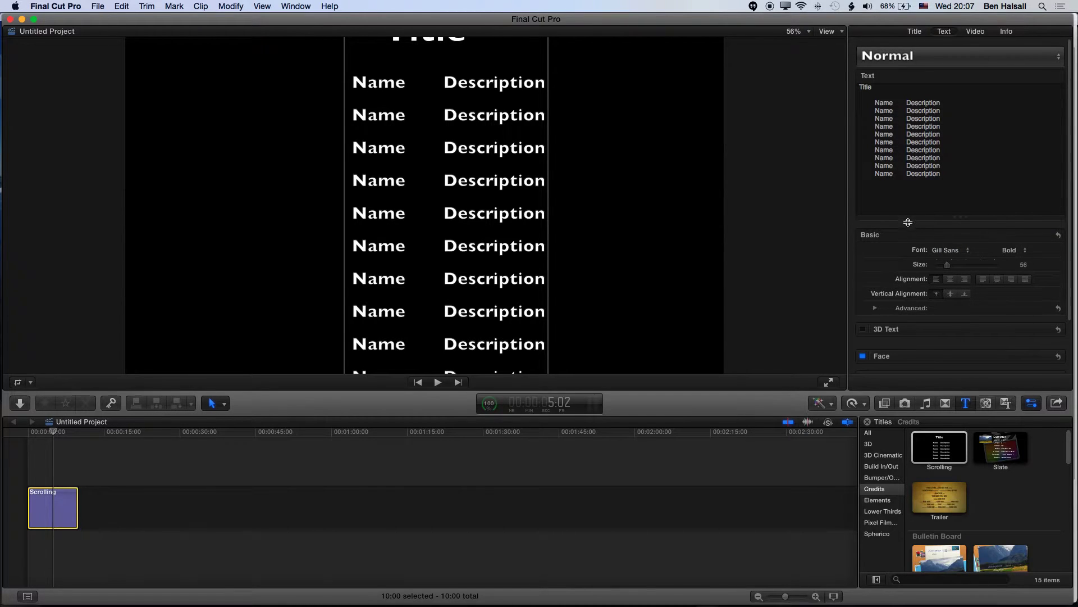
Switch to Preview to view the finished Ice Ice Skating credits screenshot
key("super+Tab")
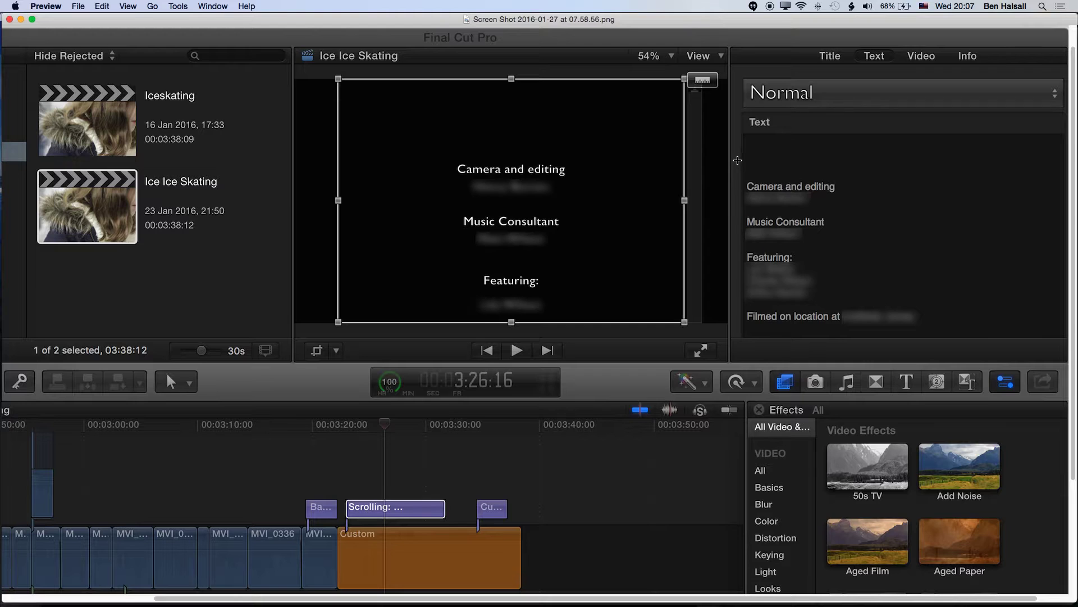
Return to Final Cut Pro and stretch the credits text box to fill the inspector panel
key("super+Tab")
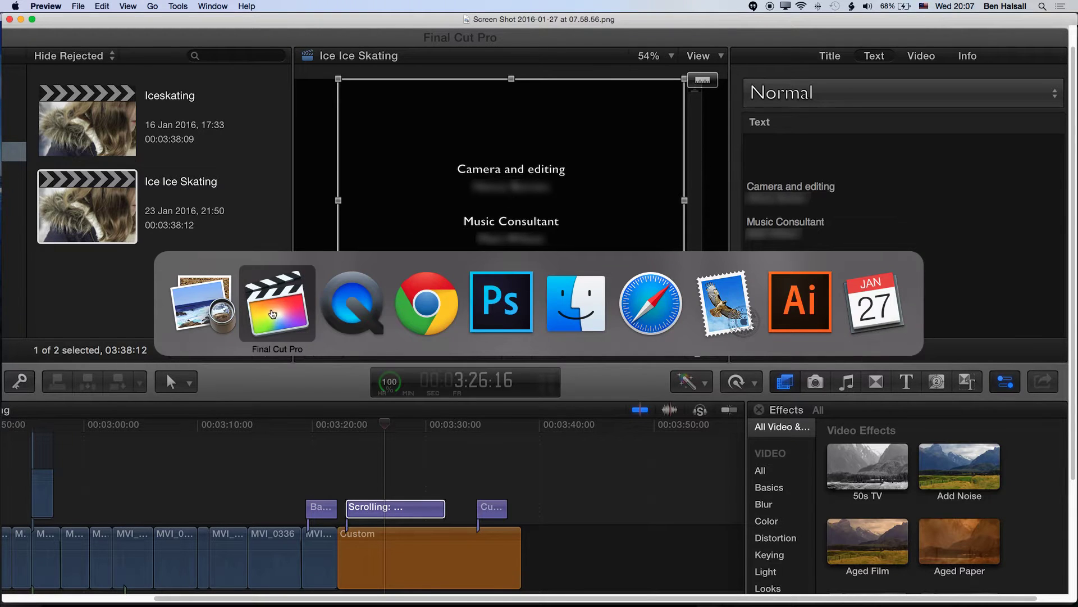
left_click(270, 314)
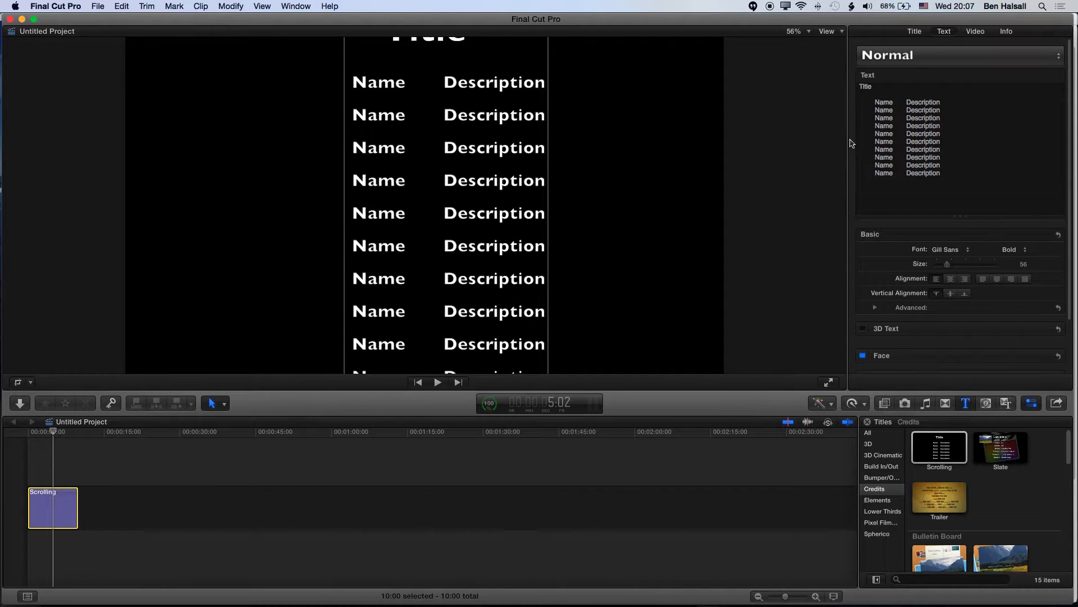
scroll(850, 142, "down", 1)
scroll(851, 142, "down", 3)
scroll(851, 143, "up", 4)
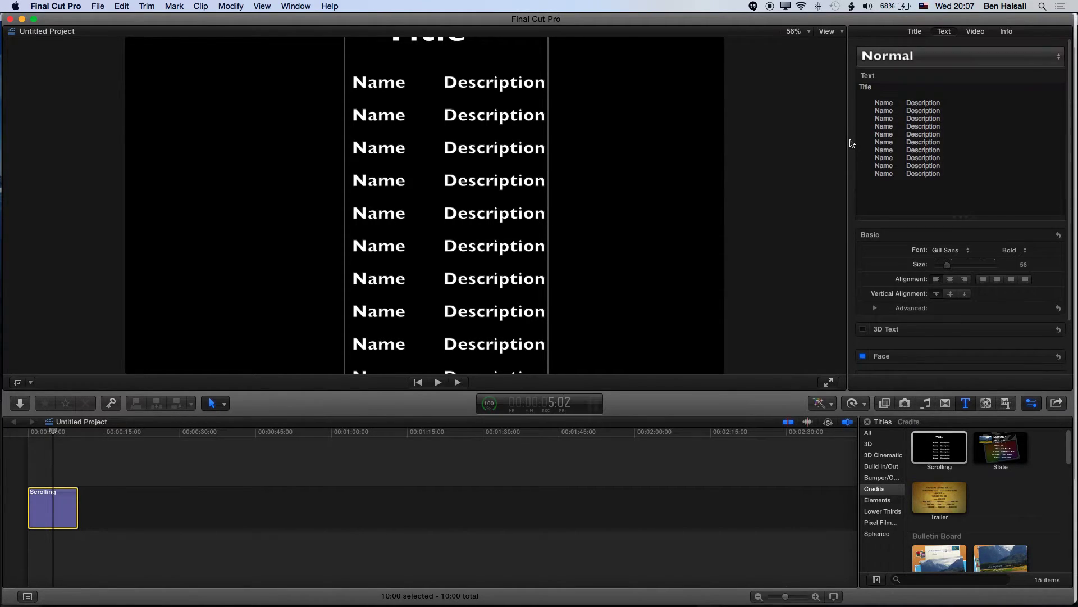
scroll(851, 142, "down", 2)
scroll(850, 142, "up", 2)
scroll(851, 143, "down", 1)
scroll(849, 143, "down", 2)
scroll(850, 143, "down", 1)
scroll(850, 142, "down", 1)
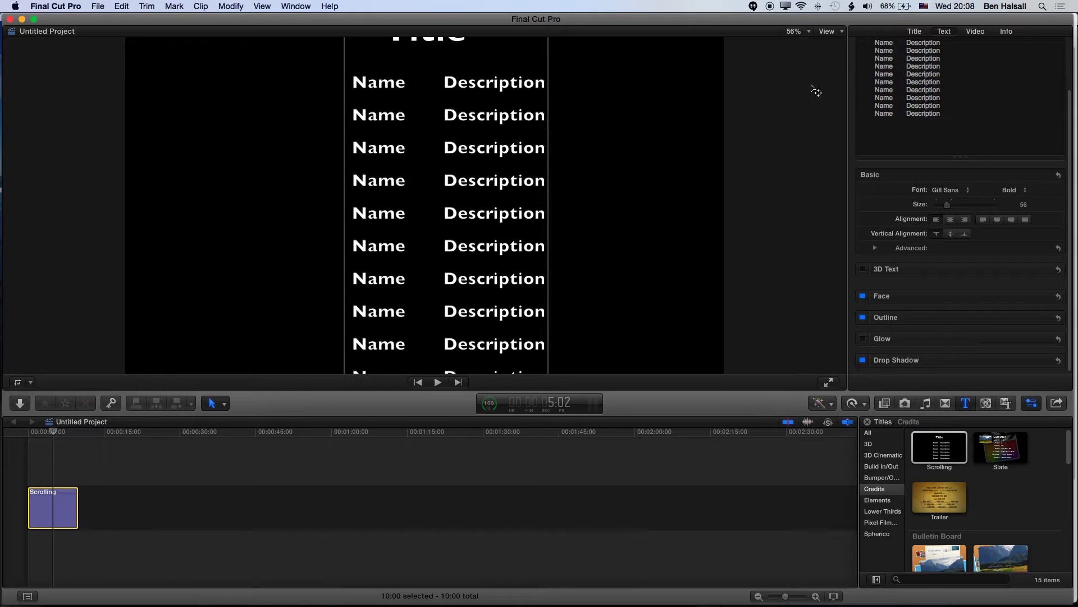
left_click_drag(964, 158, 956, 379)
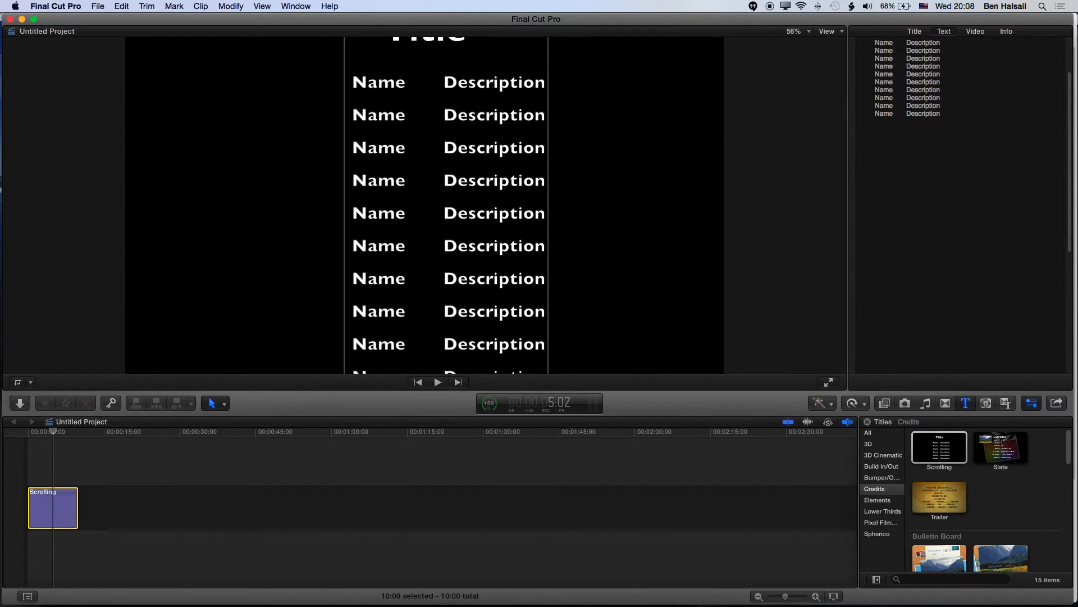
scroll(903, 98, "up", 4)
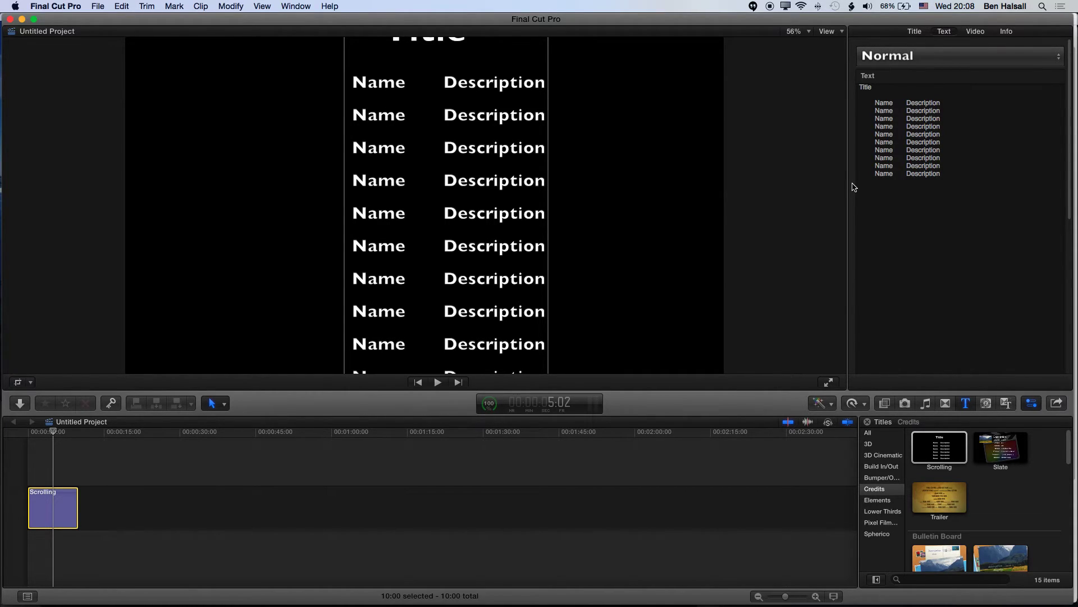
scroll(852, 186, "down", 10)
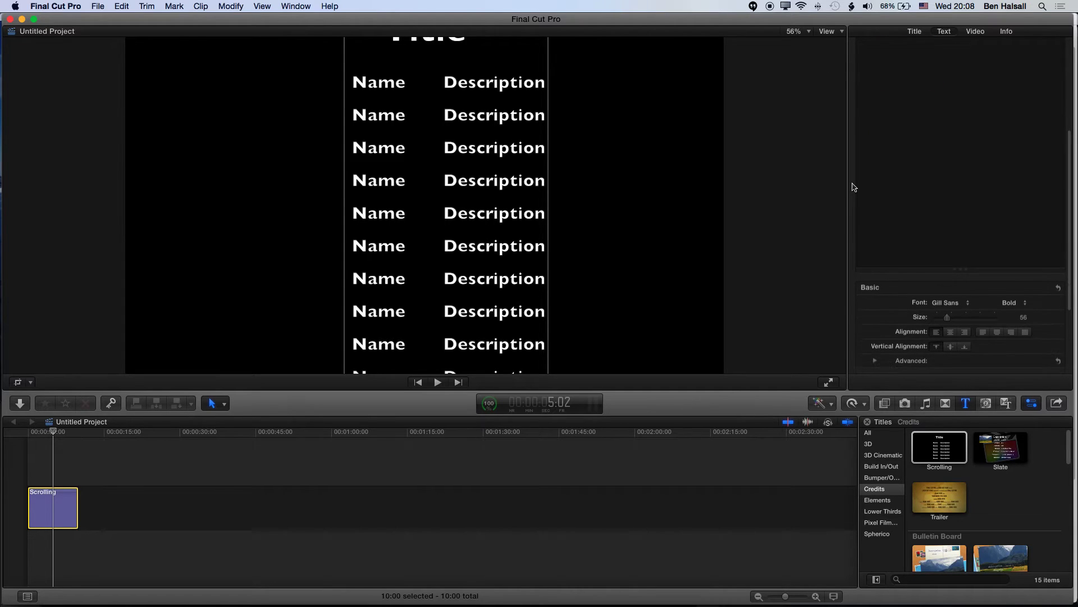
scroll(854, 187, "down", 3)
scroll(852, 186, "down", 3)
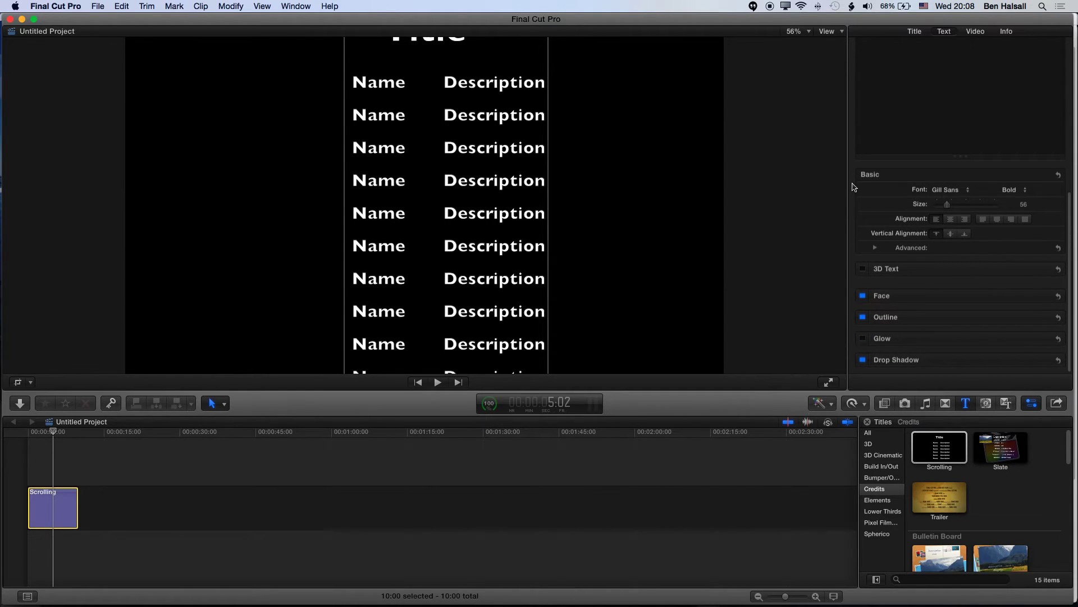
scroll(853, 185, "up", 2)
scroll(853, 186, "up", 2)
scroll(853, 186, "up", 5)
scroll(853, 186, "up", 3)
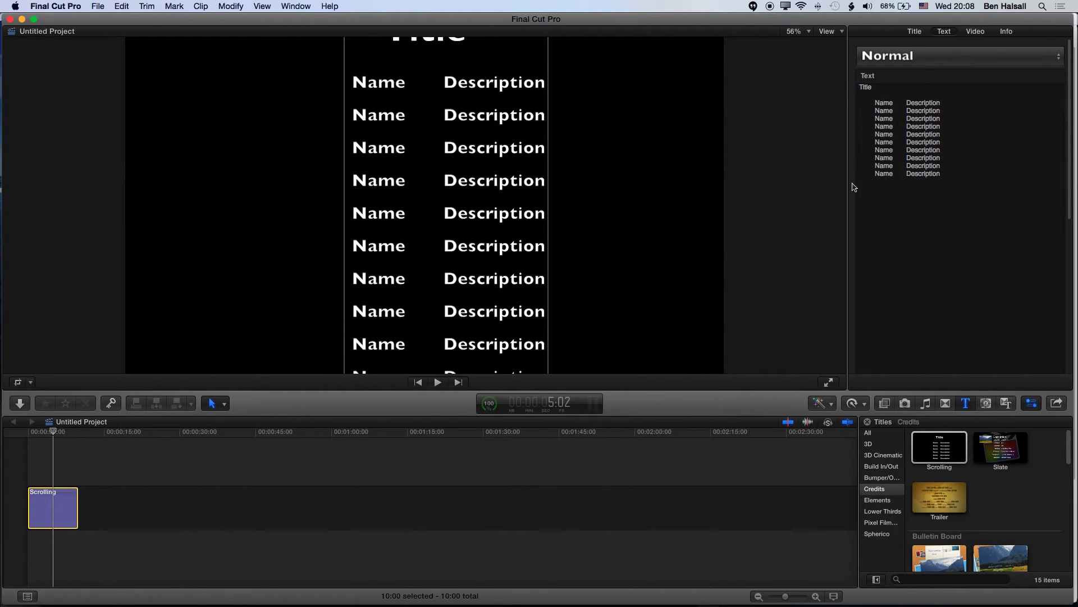
Open the Window menu and dismiss it without choosing a command
left_click(296, 7)
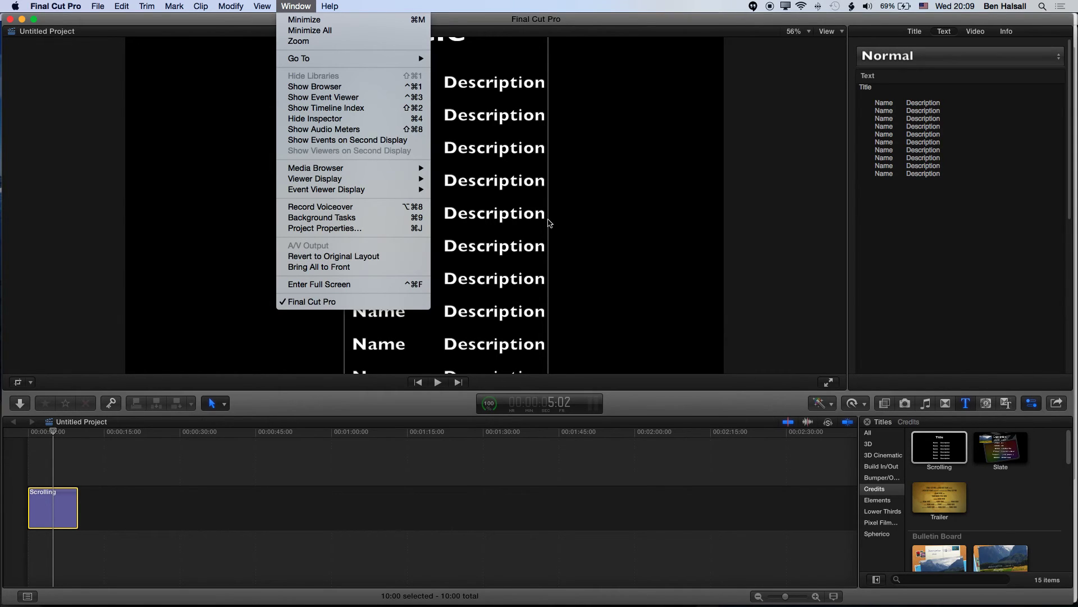
left_click(856, 148)
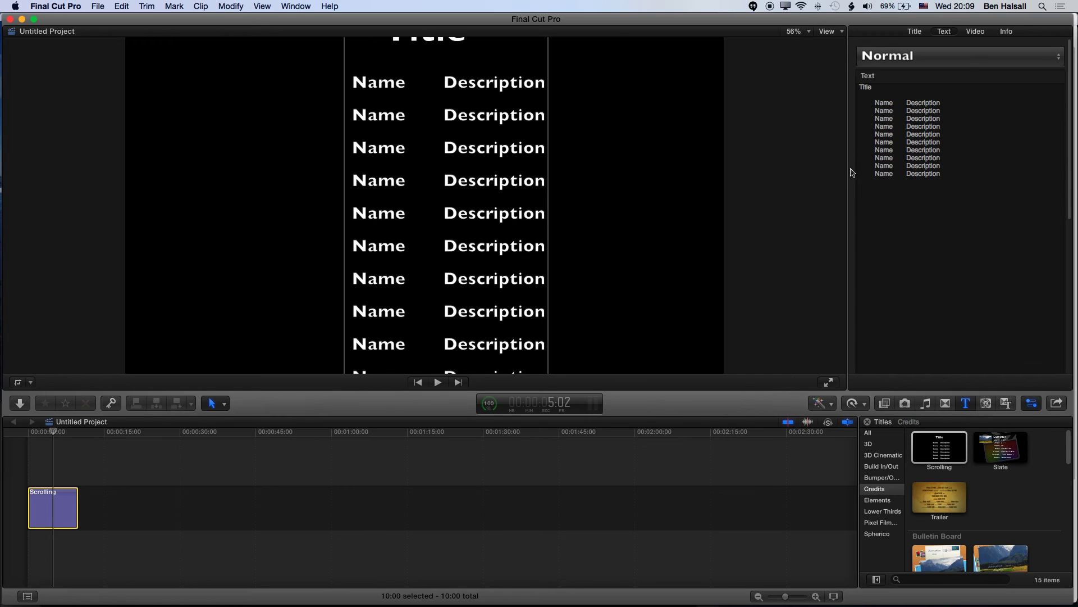
scroll(852, 174, "down", 3)
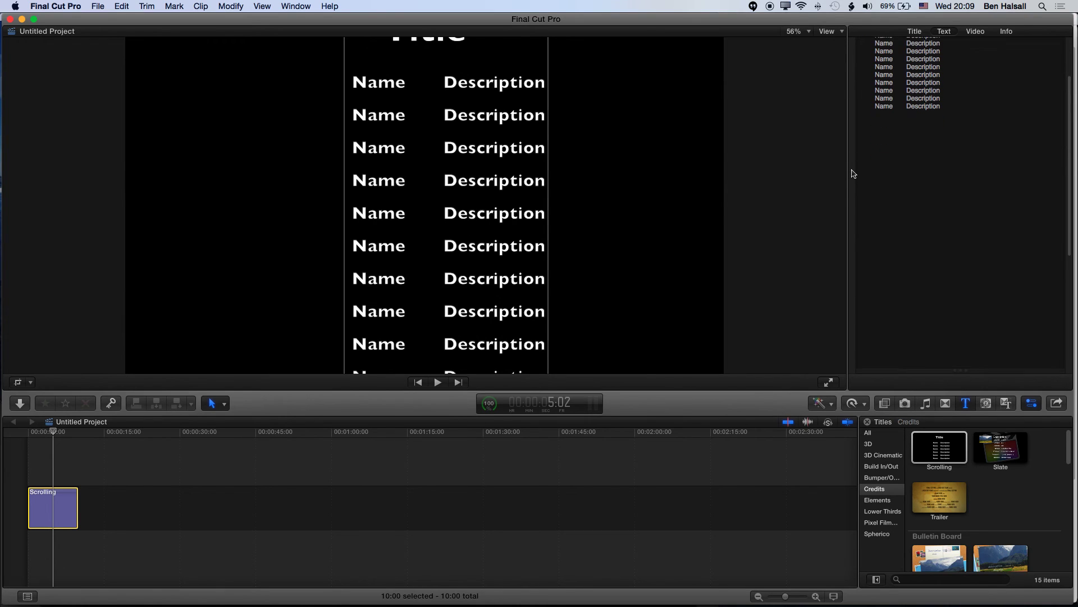
scroll(852, 174, "down", 3)
scroll(852, 174, "down", 3)
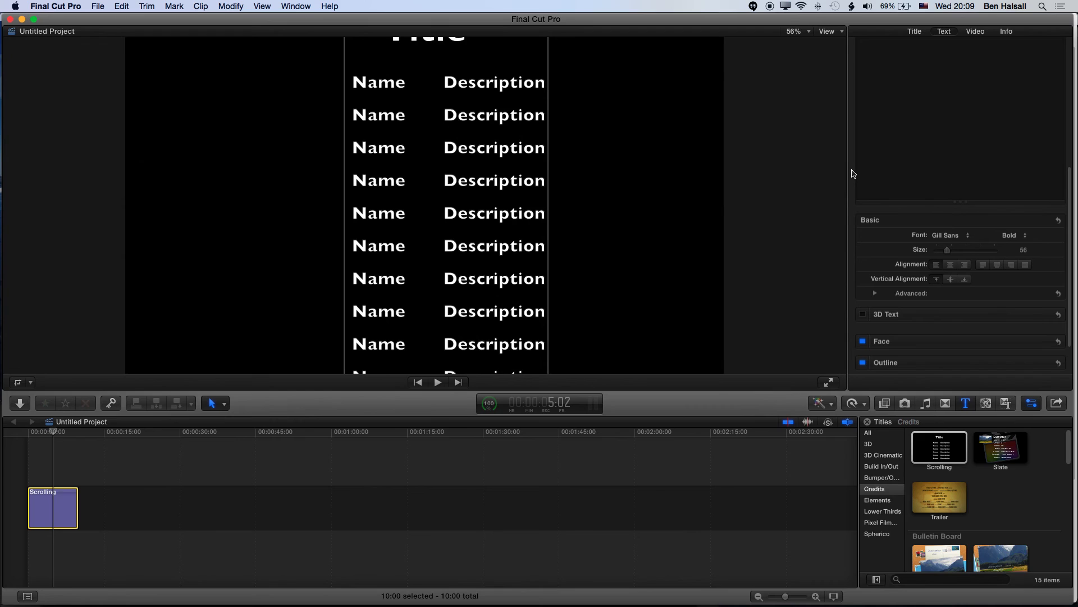
Bring Preview's Ice Ice Skating credits screenshot back to the front
key("super+Tab")
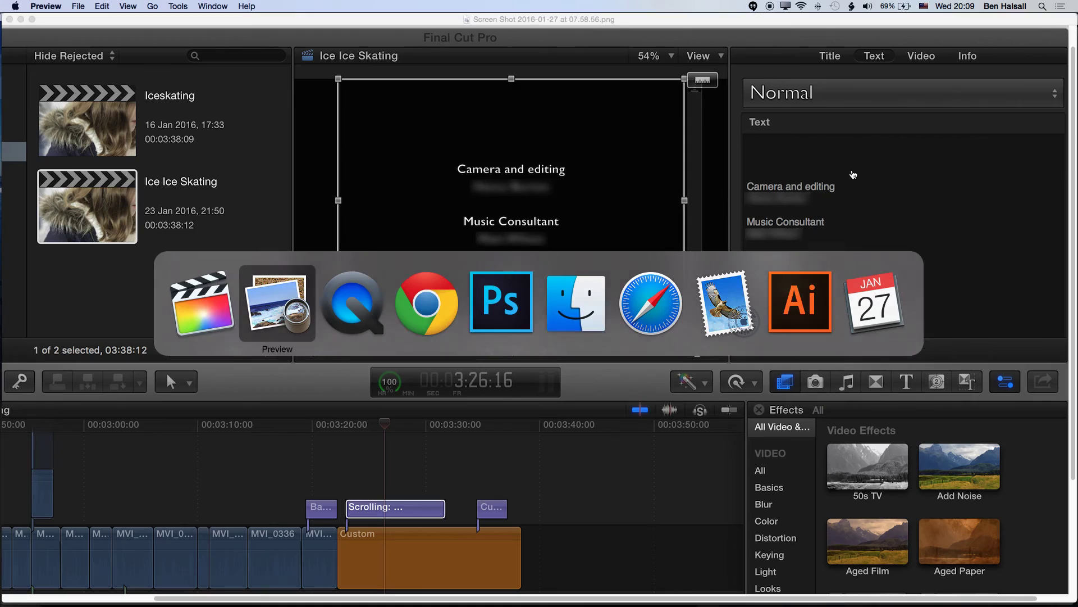